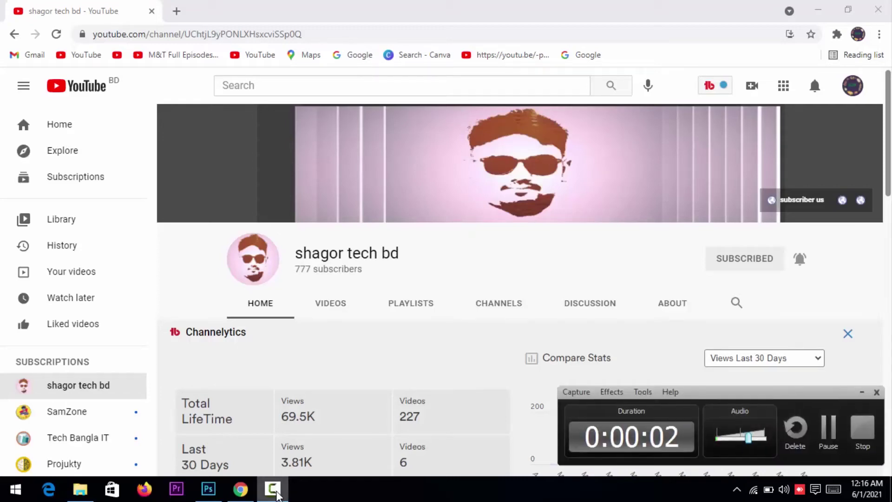
Step: Bring Chrome up from the taskbar and scroll through the page
click(276, 492)
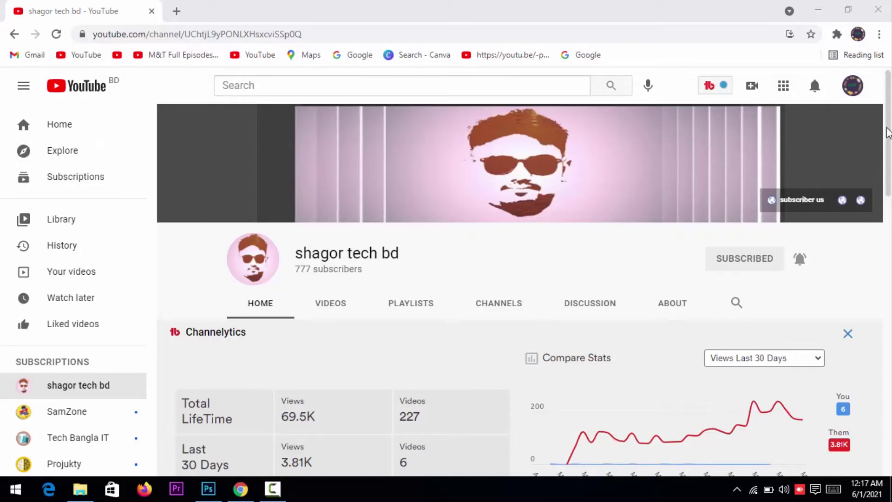
scroll(887, 132, down, 4)
scroll(888, 132, down, 8)
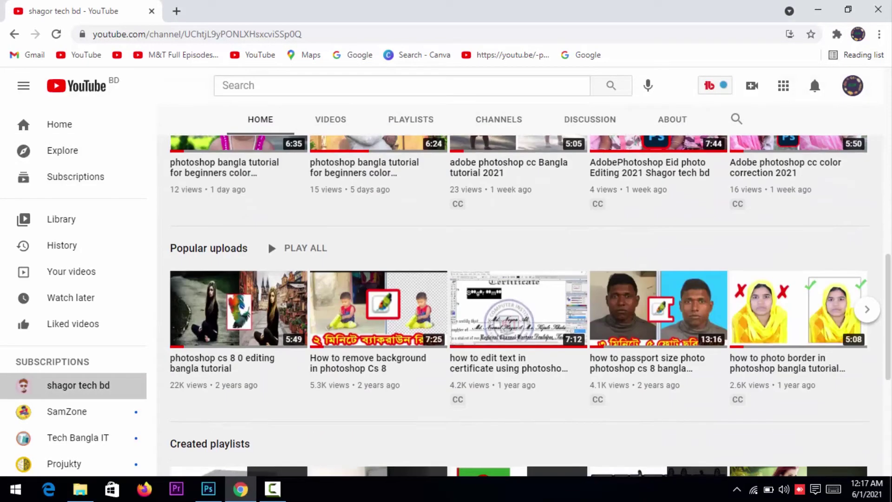
scroll(469, 438, up, 10)
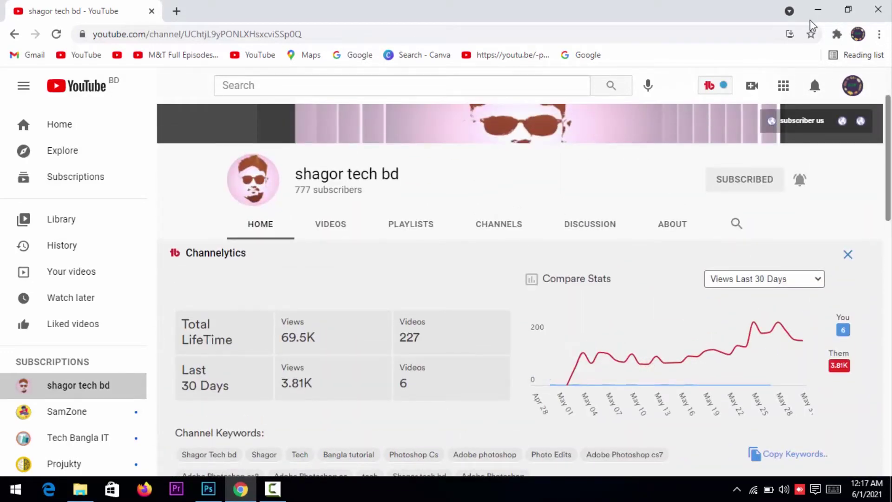
Step: Launch Photoshop and drag IMG_9278 from Explorer into it to open the photo
click(819, 10)
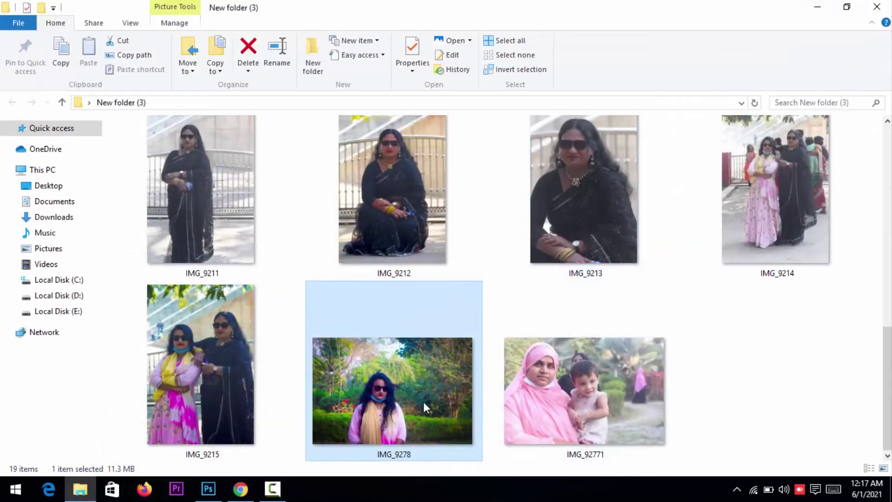
click(212, 491)
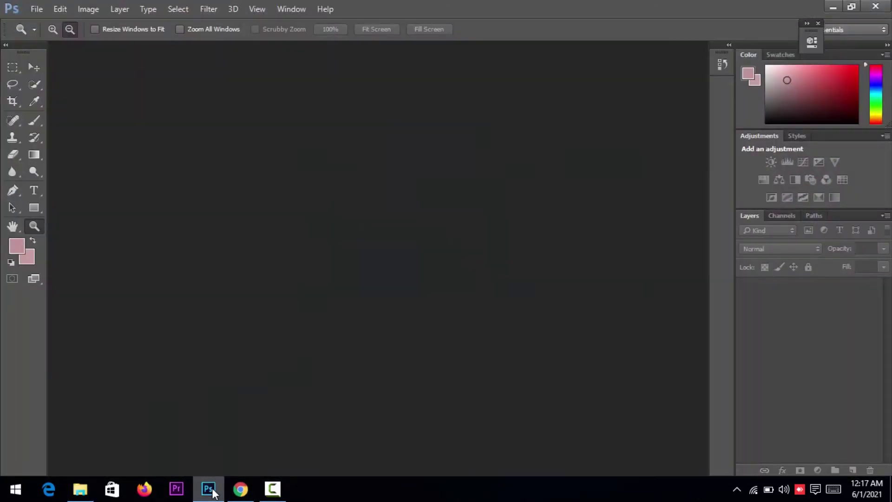
click(35, 68)
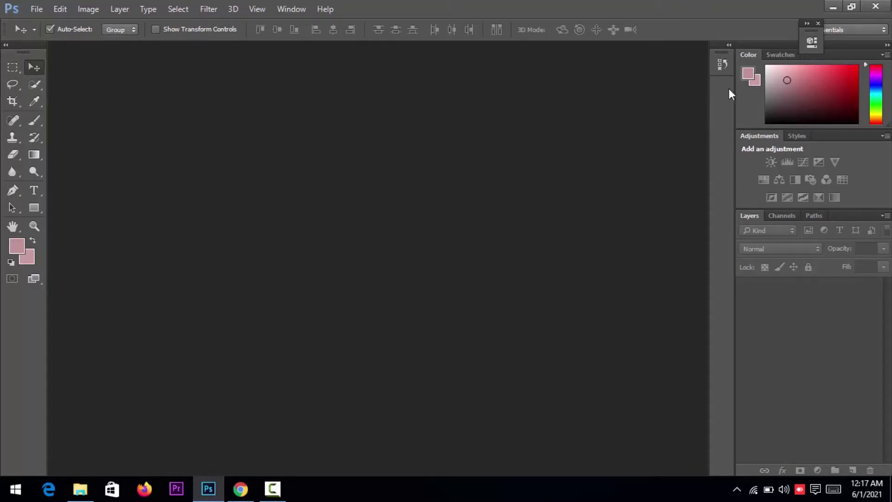
click(829, 8)
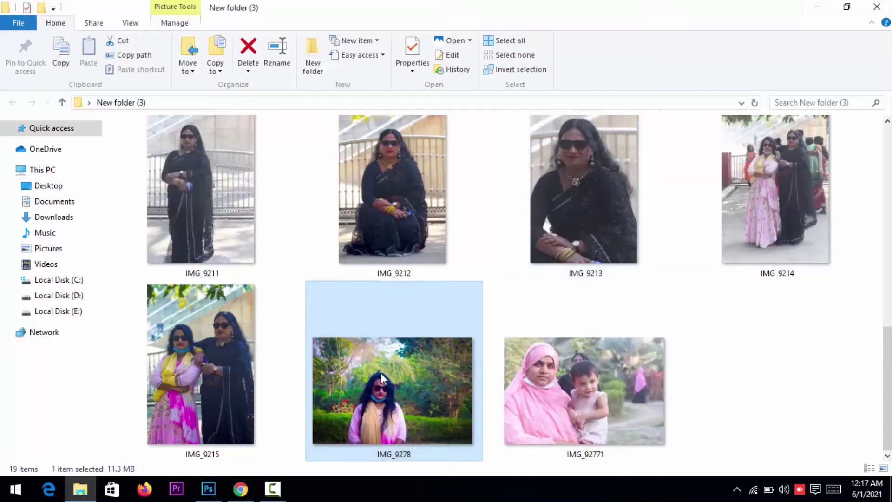
drag(377, 400, 273, 282)
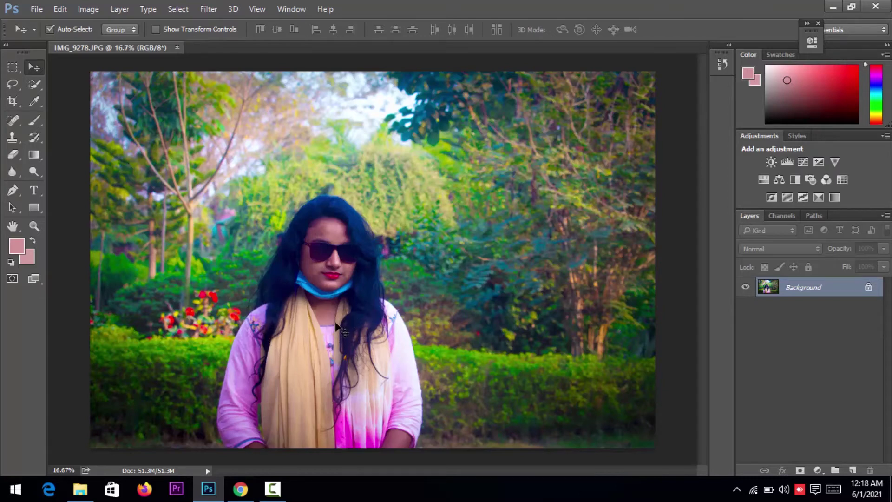
Step: Duplicate Background as Layer 1 and test a Spot Healing stroke across the face
key(ctrl+j)
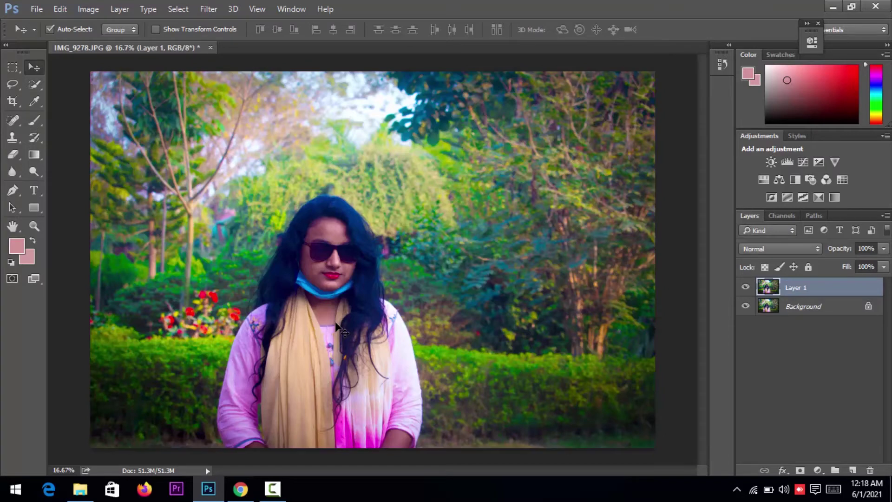
click(786, 395)
click(795, 287)
click(18, 121)
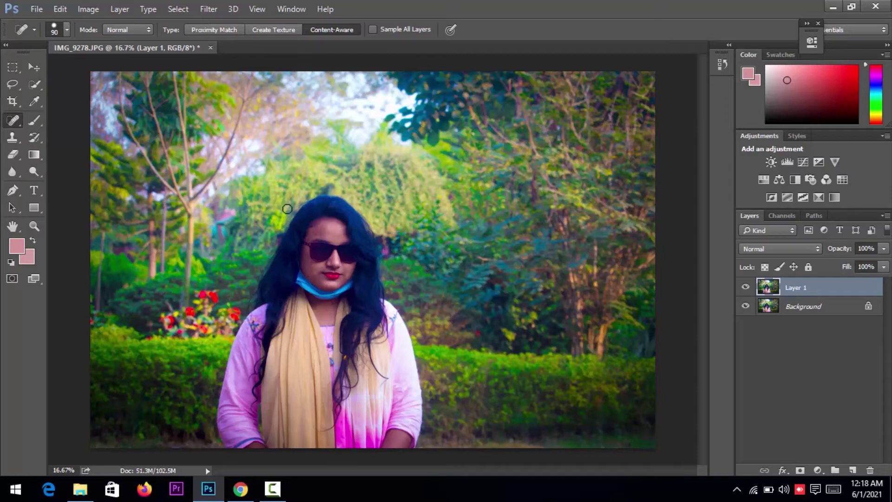
drag(314, 220, 377, 304)
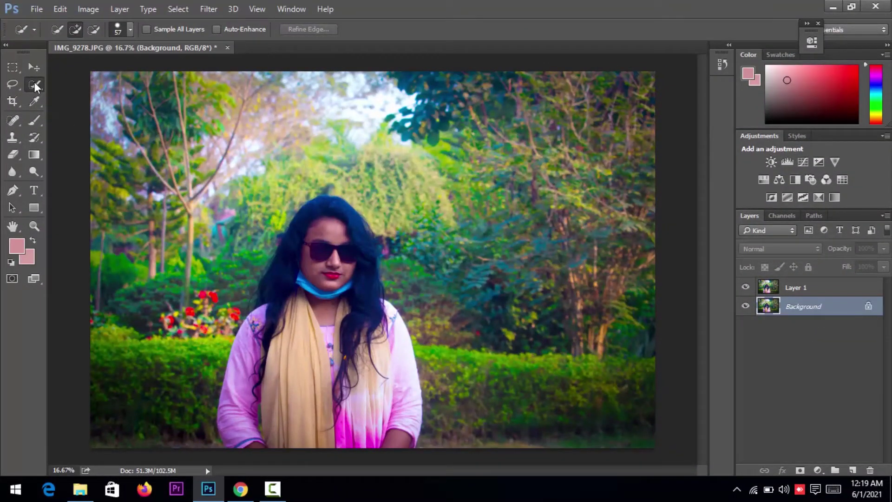
Step: On Layer 1, brush a Quick Selection over the woman's hair and body
click(34, 68)
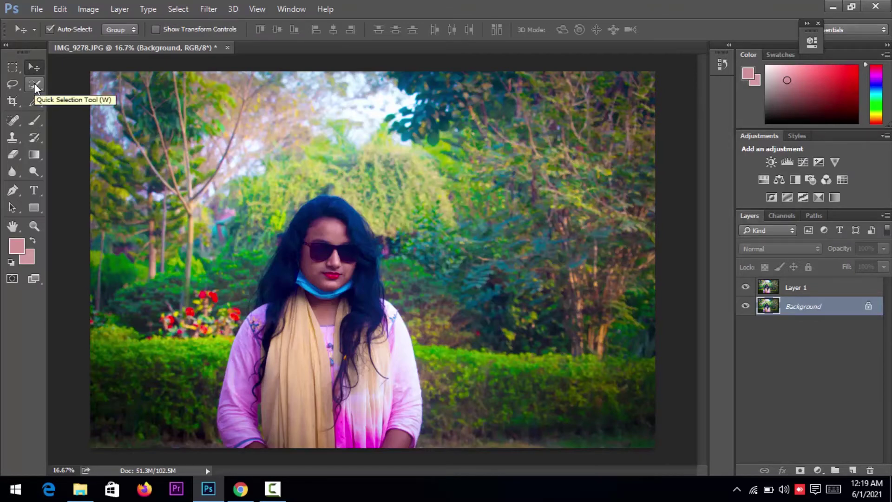
click(34, 84)
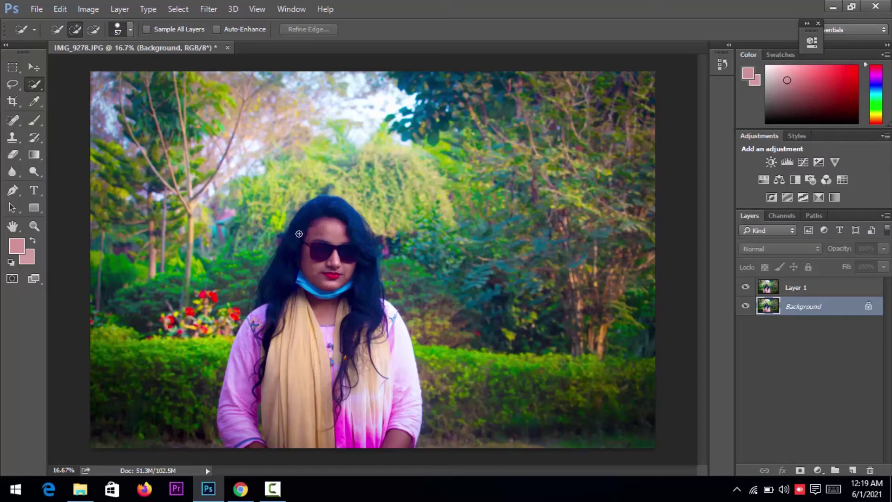
click(800, 290)
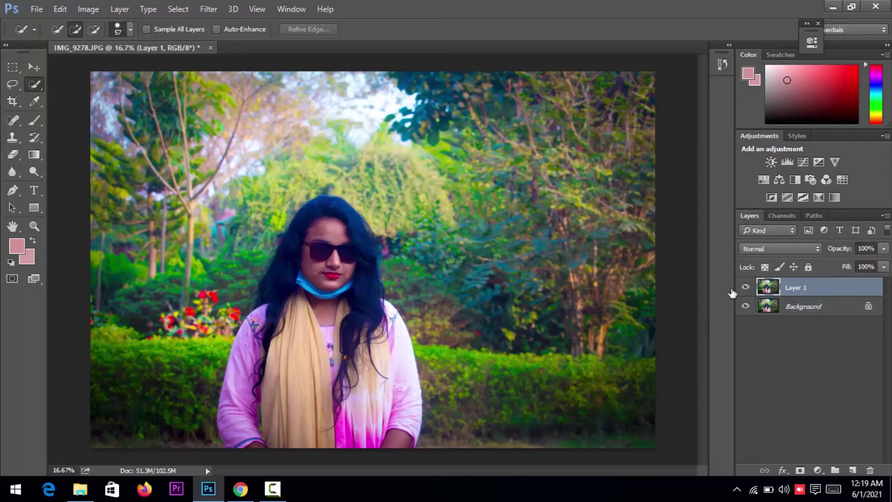
mouse_move(347, 246)
mouse_down()
mouse_move(370, 432)
mouse_move(244, 444)
mouse_move(282, 272)
mouse_up()
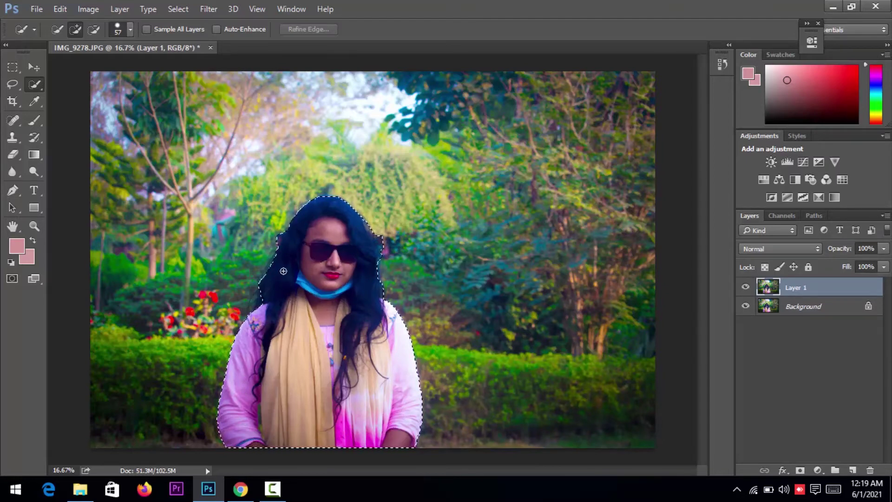
drag(283, 272, 294, 278)
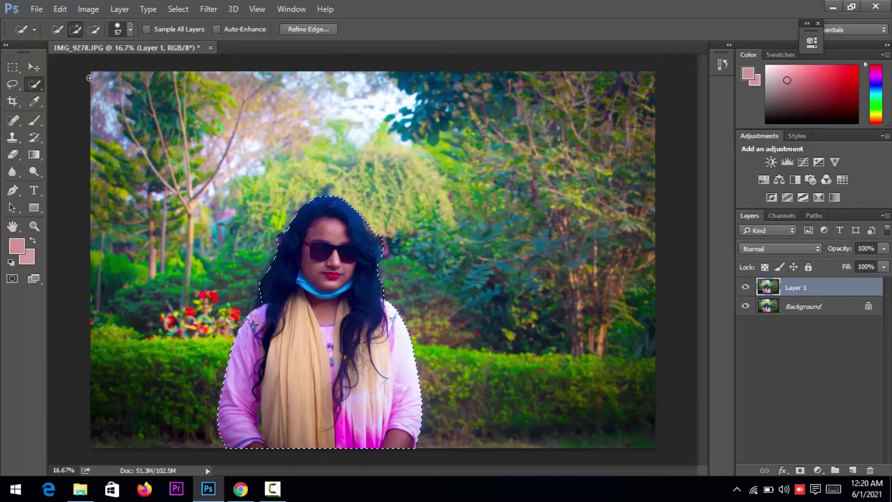
Step: In Refine Edge, brush along the woman's left and right hair edges
click(178, 8)
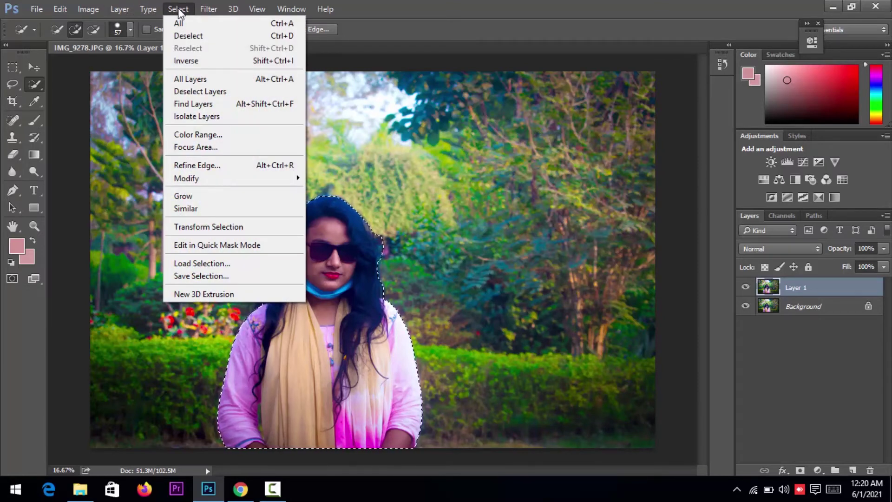
click(212, 166)
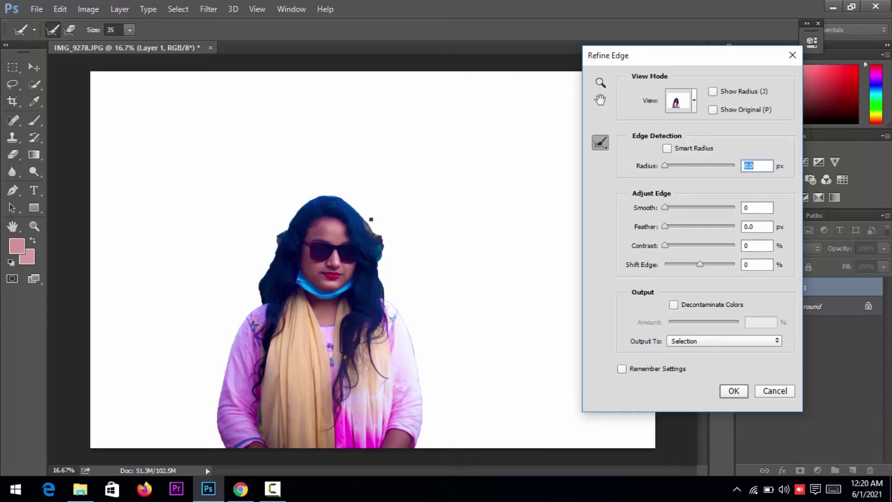
drag(378, 236, 369, 248)
drag(292, 225, 281, 238)
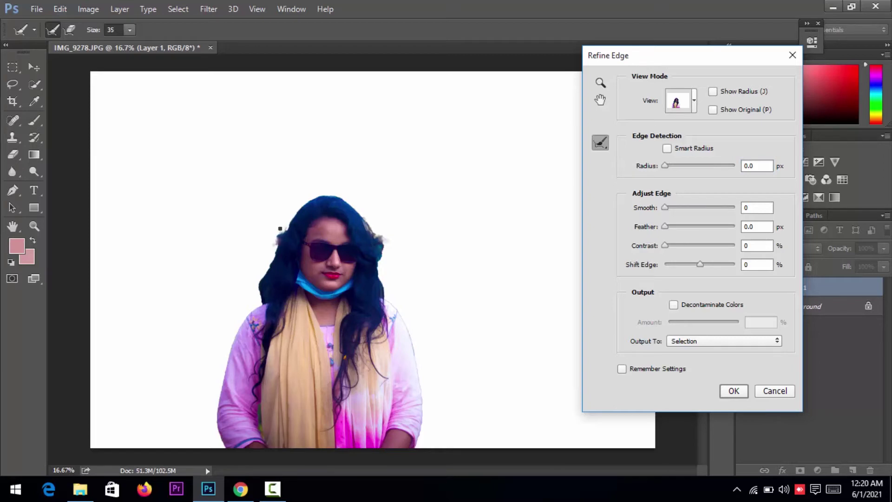
drag(280, 238, 263, 268)
drag(363, 218, 370, 244)
mouse_move(365, 222)
mouse_down()
mouse_move(387, 287)
mouse_move(378, 256)
mouse_up()
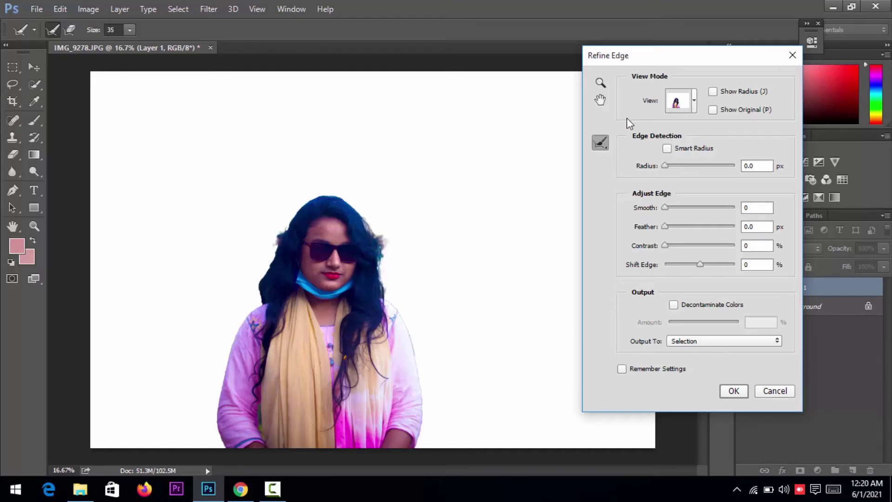
Step: Set Smooth 20 and output the cutout to a new layer with layer mask
drag(669, 201, 677, 246)
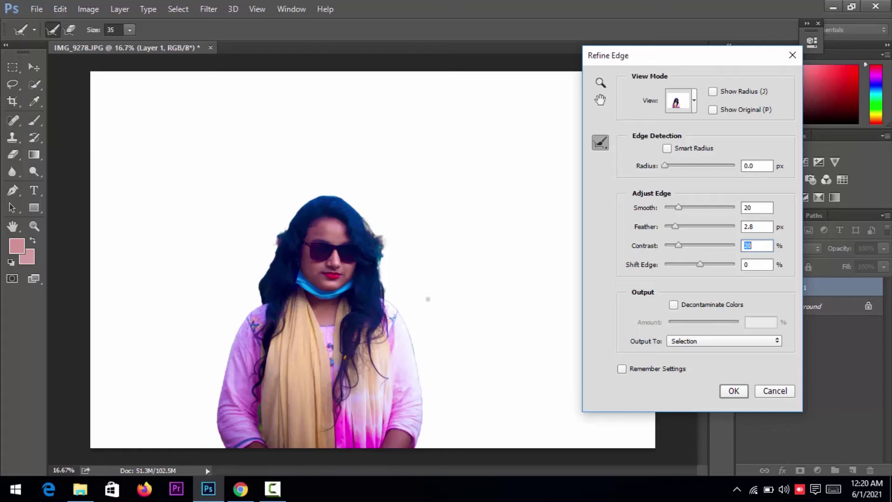
click(715, 345)
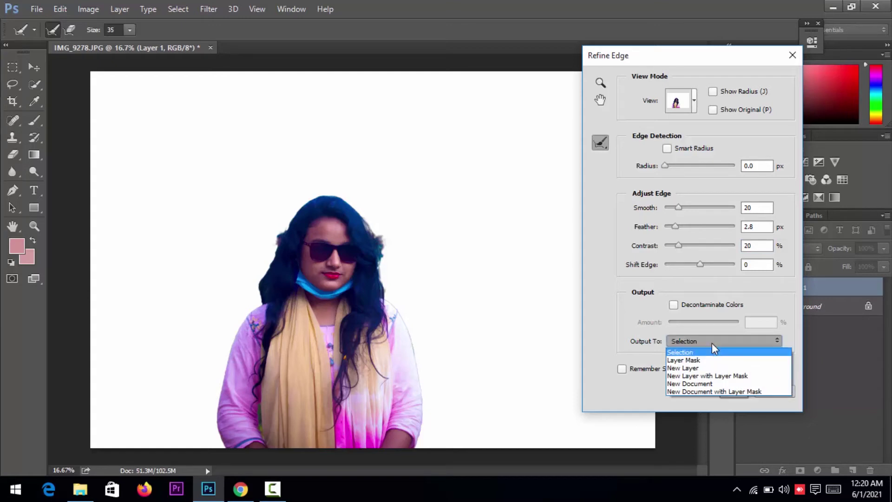
click(715, 376)
click(730, 391)
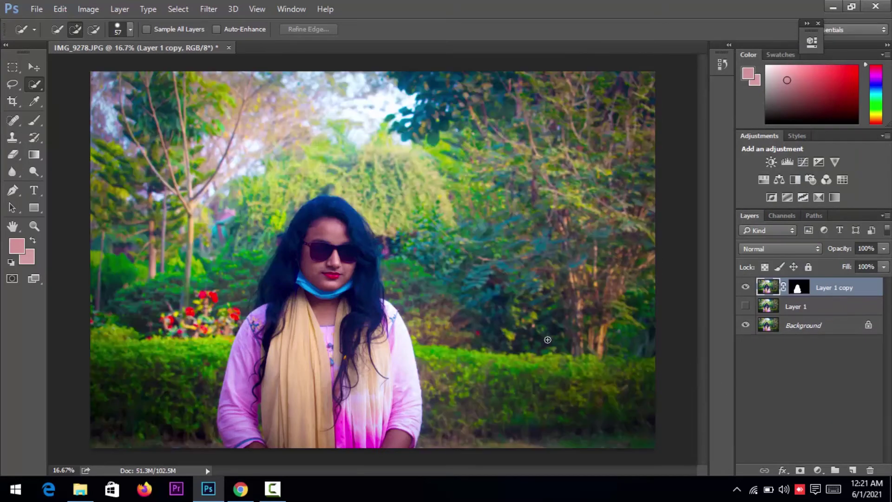
Step: Show and activate Layer 1, then load the Layer 1 copy mask as a selection
click(798, 288)
ctrl+click(798, 288)
click(767, 304)
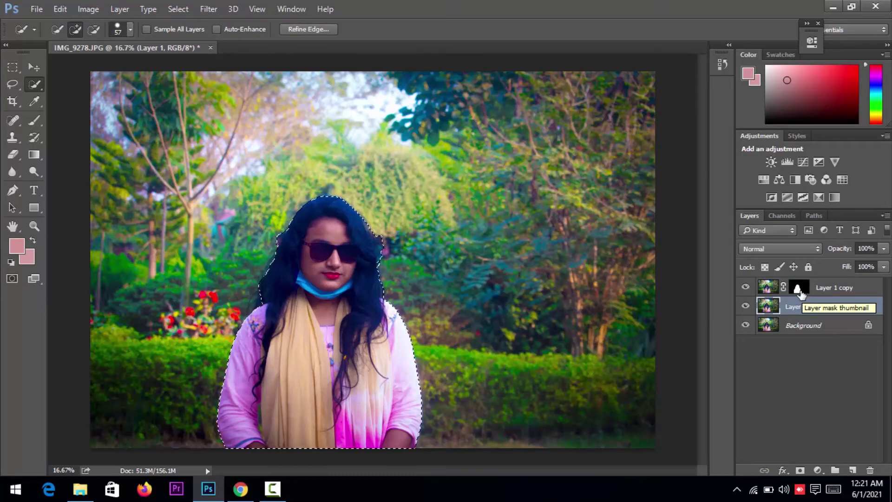
click(796, 289)
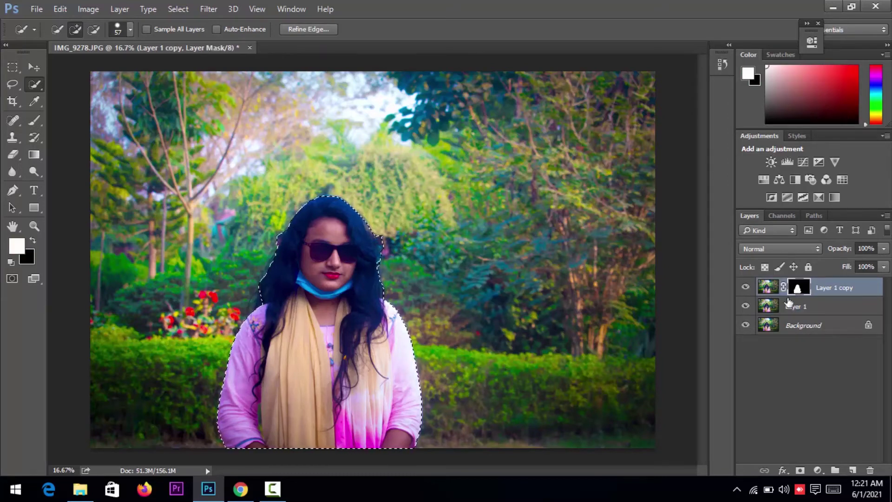
key(ctrl+d)
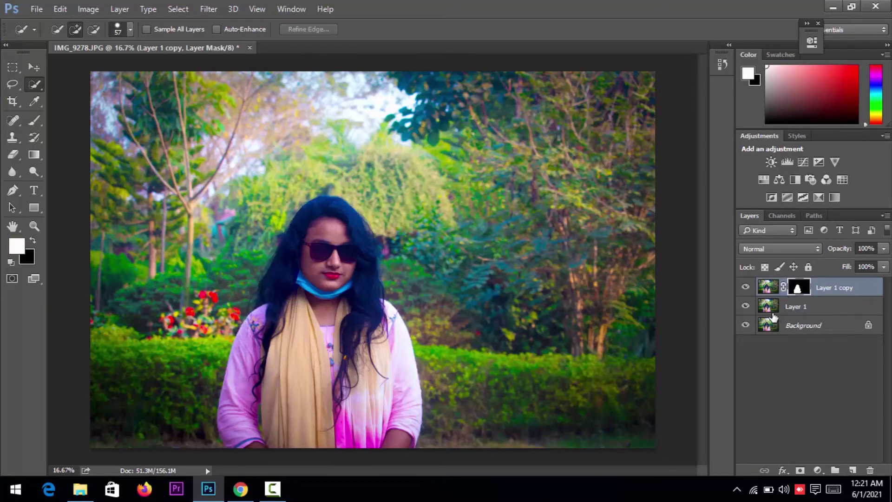
click(765, 313)
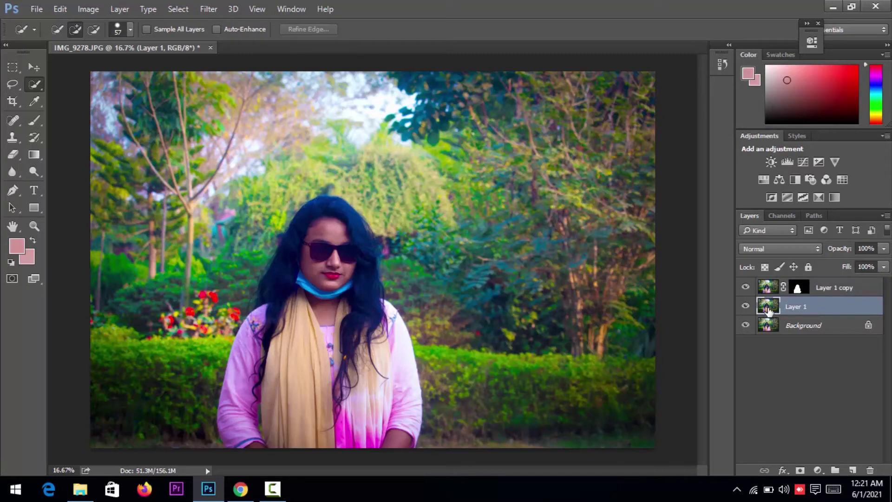
drag(769, 310, 800, 292)
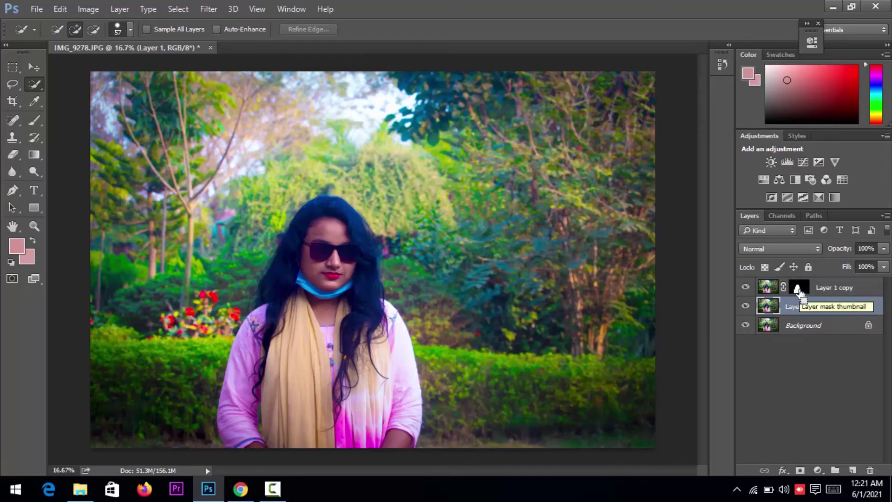
ctrl+click(798, 292)
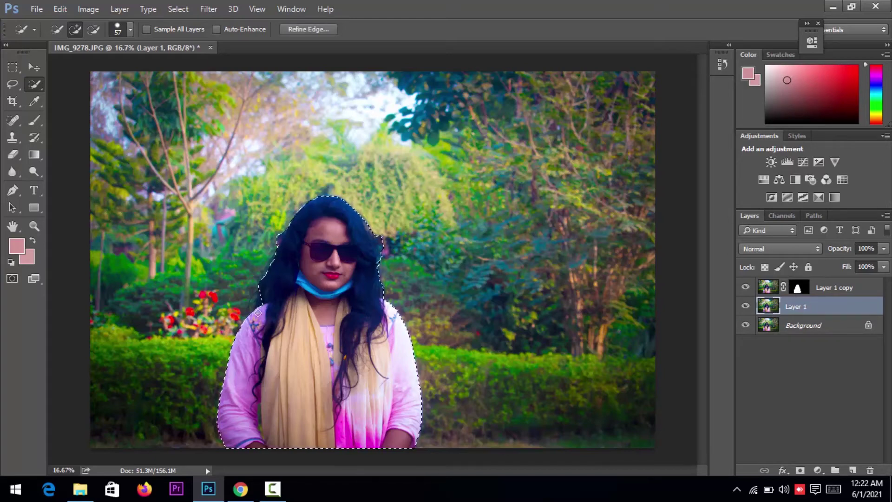
Step: Content-Aware Fill the woman's selection on Layer 1, then hide Layer 1 copy
click(66, 7)
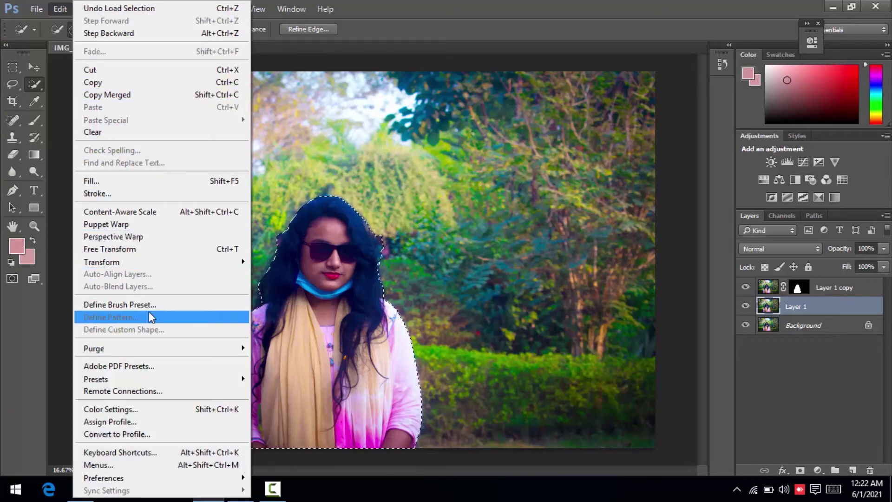
click(140, 183)
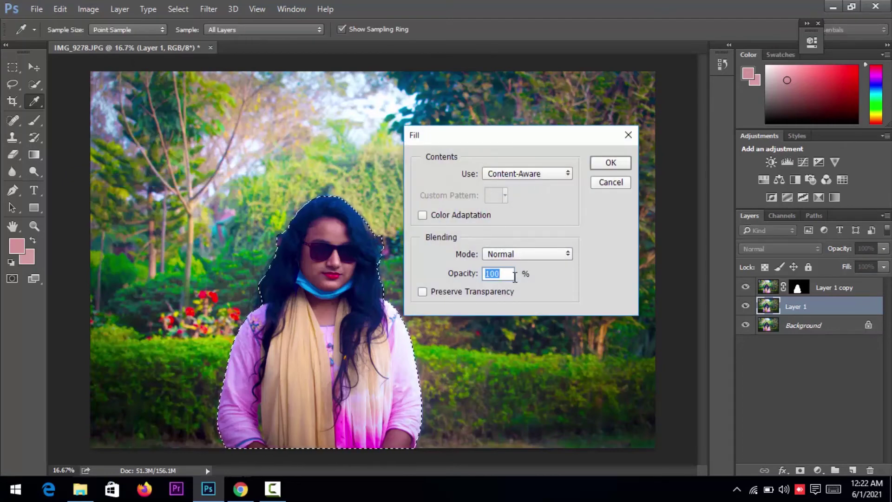
click(611, 163)
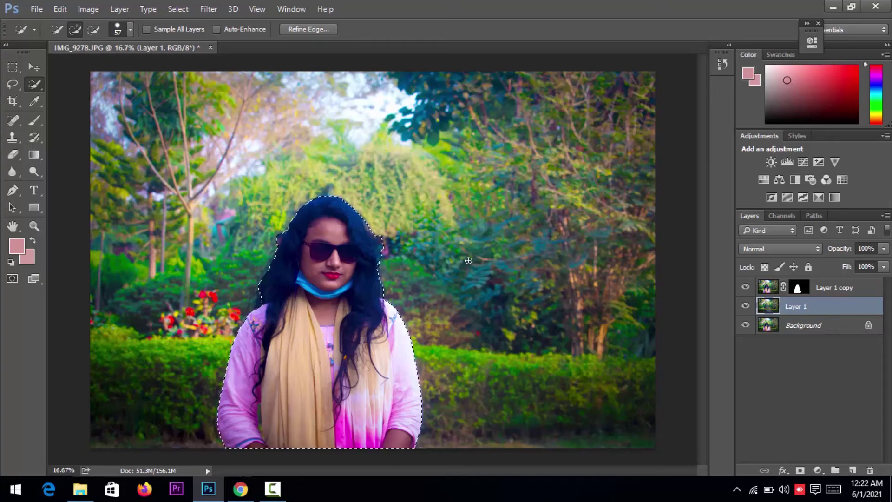
click(746, 306)
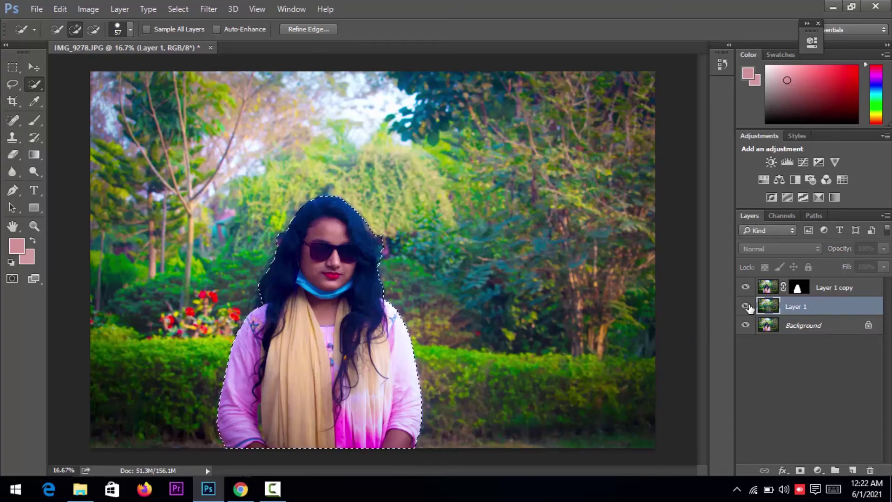
click(746, 287)
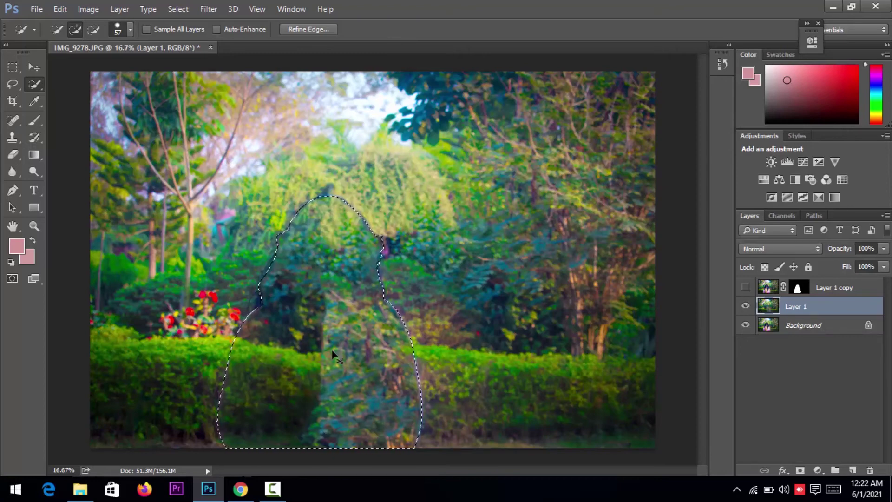
Step: Deselect and spot-heal the outline seams along the figure's left edge and head
key(ctrl+d)
click(276, 499)
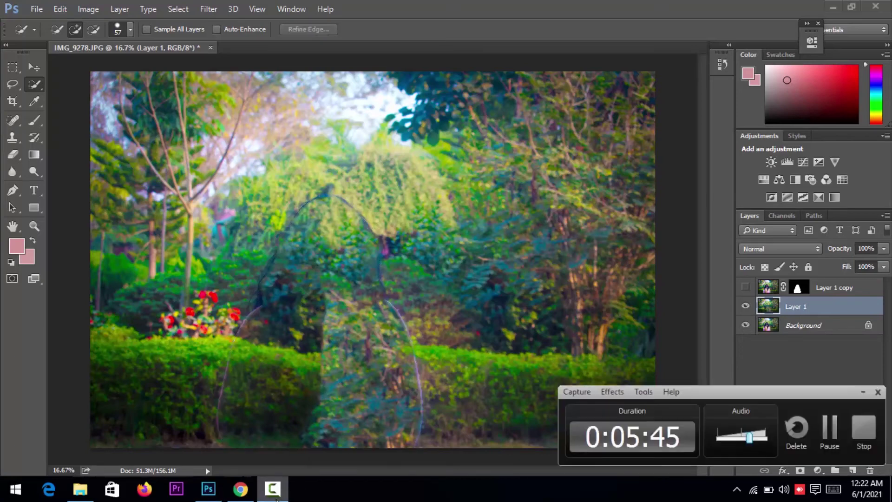
click(274, 493)
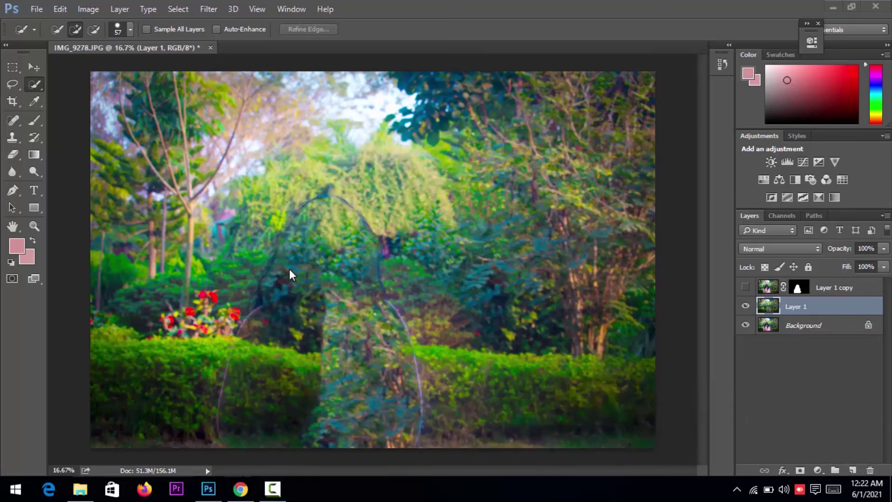
click(14, 120)
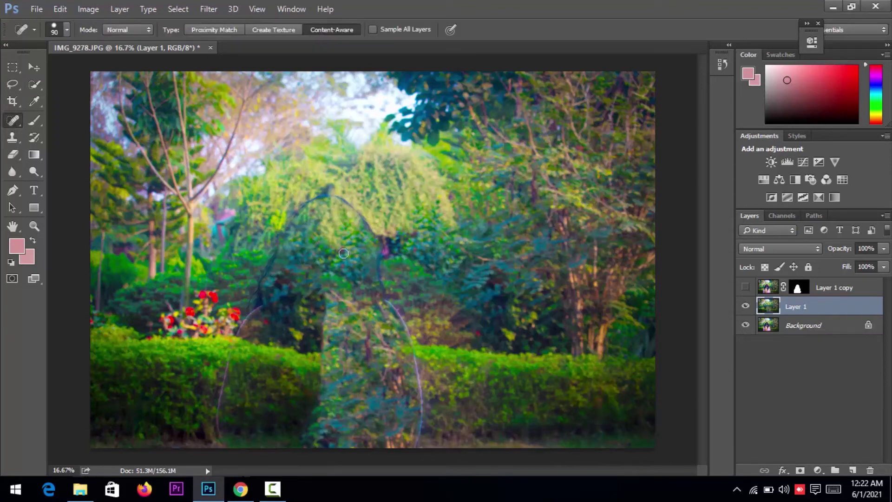
mouse_move(309, 199)
mouse_down()
mouse_move(289, 221)
mouse_move(224, 372)
mouse_move(222, 434)
mouse_up()
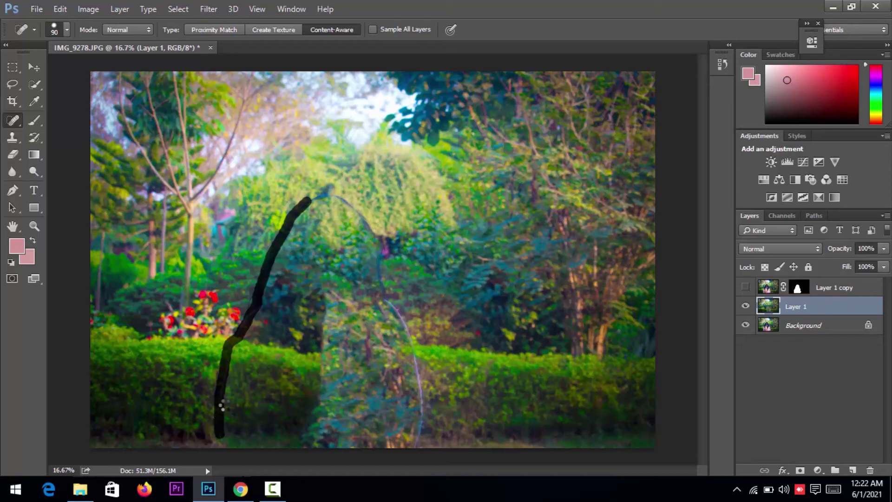
drag(223, 405, 224, 404)
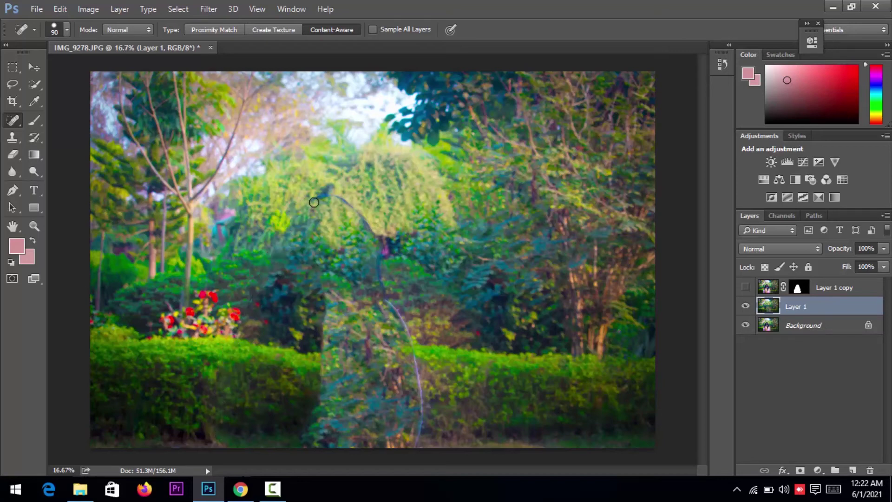
mouse_move(316, 197)
mouse_down()
mouse_move(360, 216)
mouse_move(382, 246)
mouse_move(415, 444)
mouse_move(423, 405)
mouse_move(410, 335)
mouse_move(387, 298)
mouse_move(381, 323)
mouse_up()
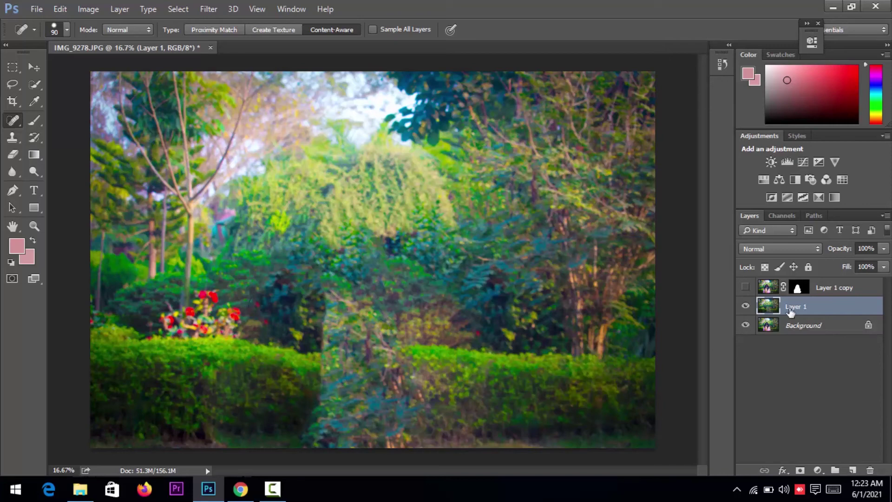
click(744, 288)
click(745, 288)
click(745, 288)
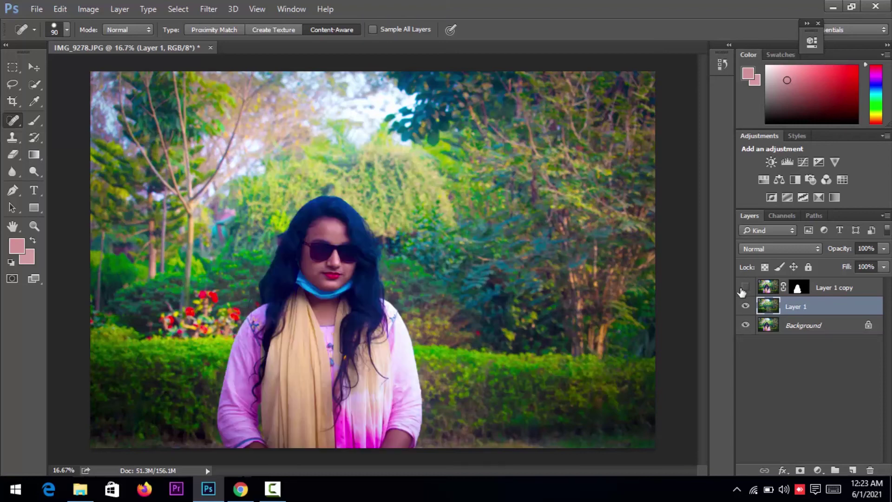
click(744, 289)
click(744, 288)
click(745, 288)
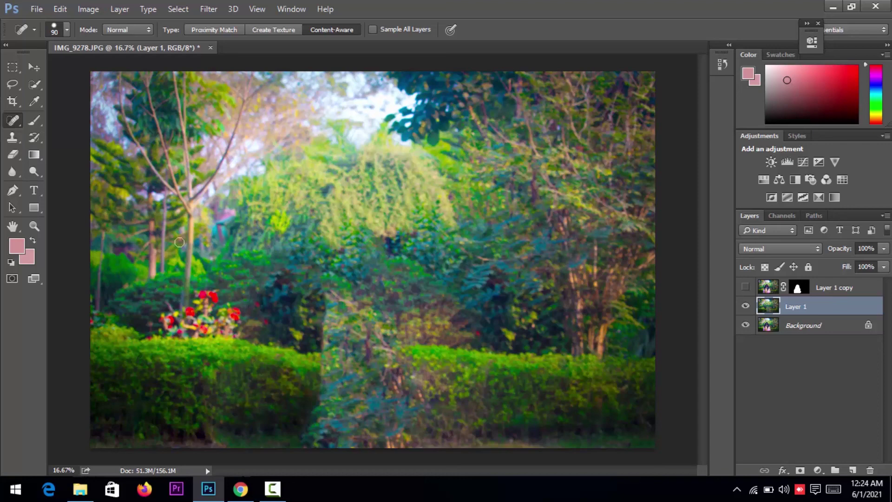
Step: Spot-heal the small dark blemish at the base of the left hedge
drag(205, 417, 205, 416)
click(273, 493)
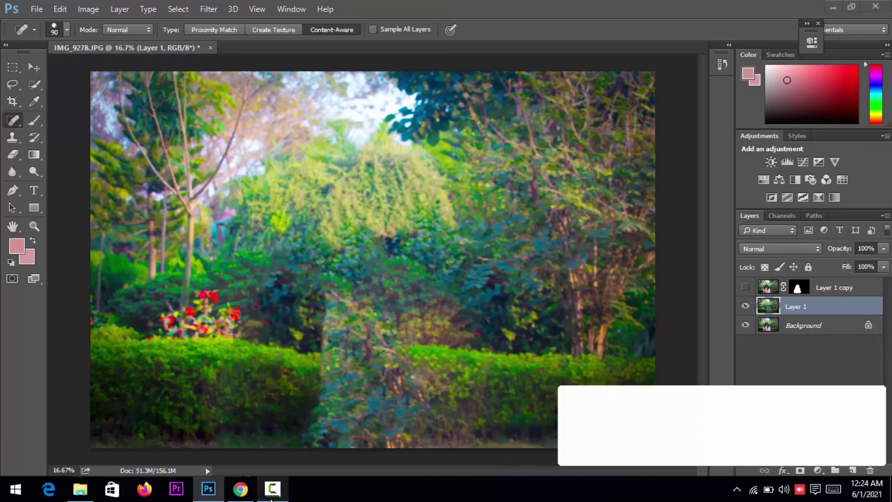
click(272, 493)
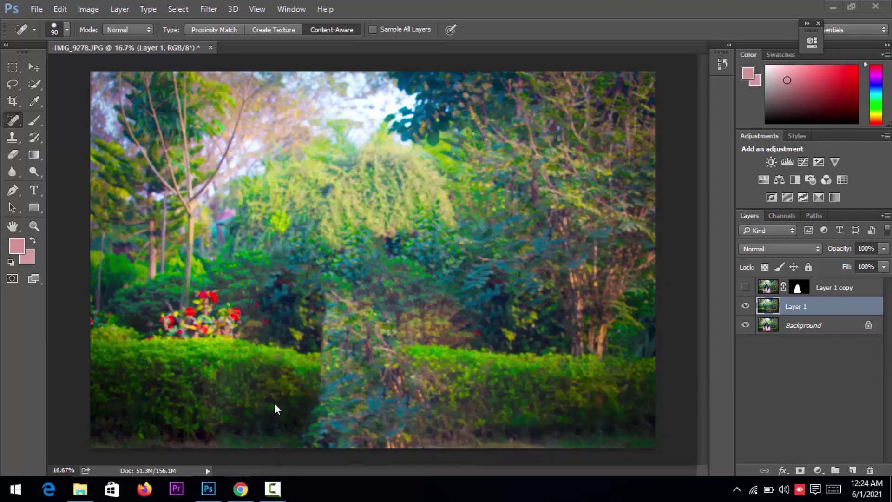